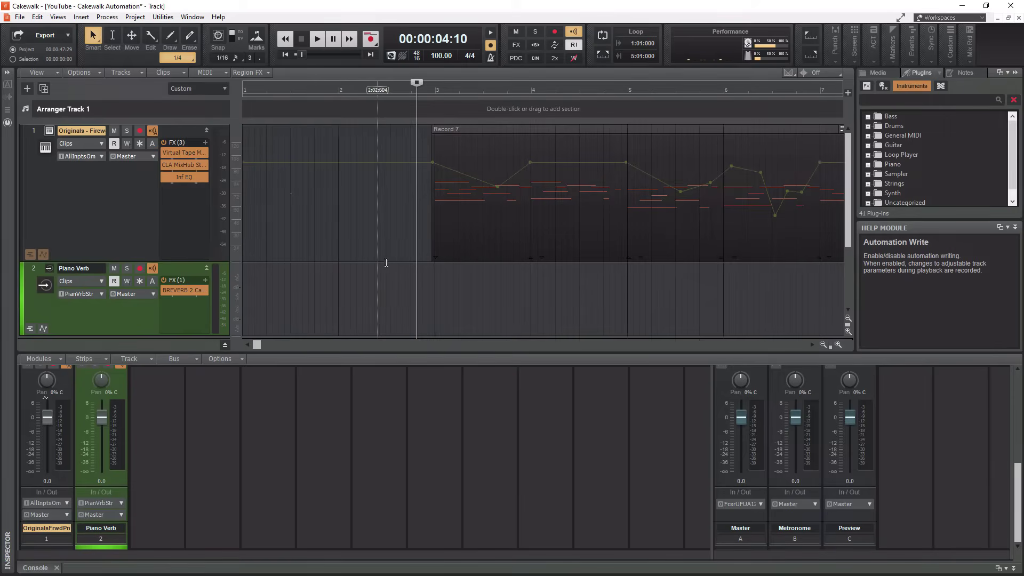
Open Edit > Preferences at File > VST Settings to view the three VST scan paths.
{"action": "left_click", "coordinate": [37, 17]}
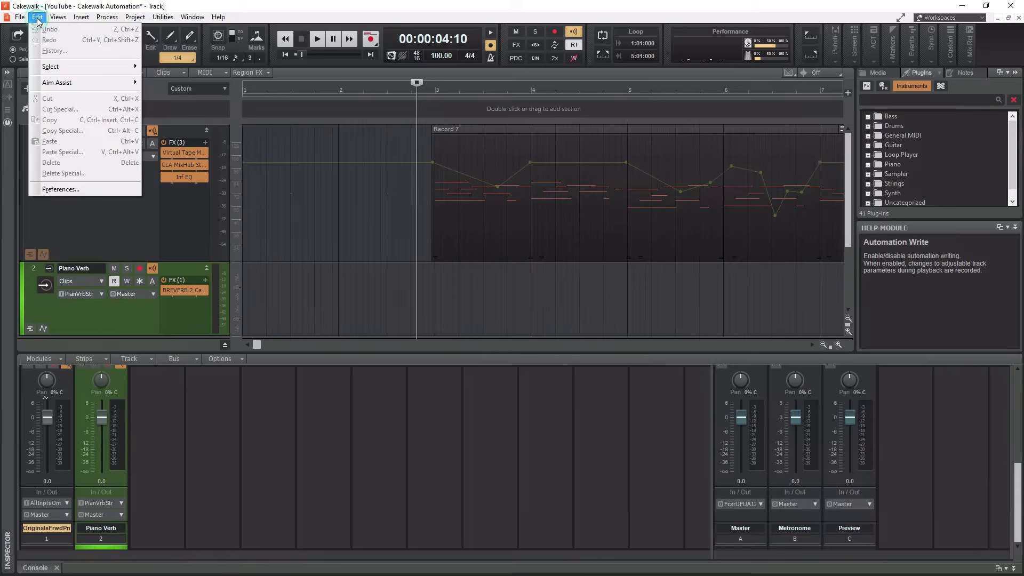
{"action": "left_click", "coordinate": [59, 190]}
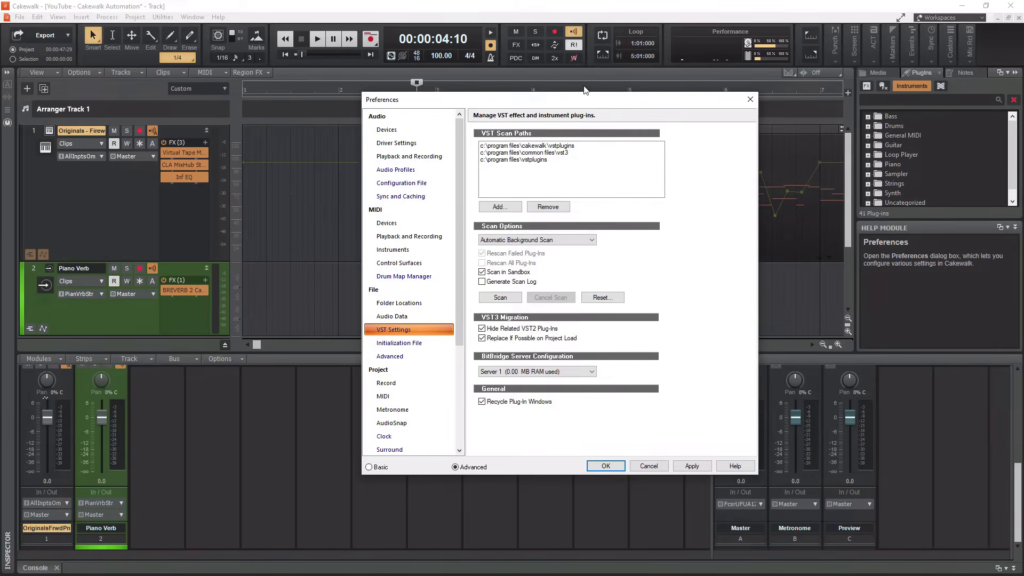
Open File Explorer beside Cakewalk and browse the folders of Local Disk (C:) > Program Files (x86).
{"action": "key", "text": "super+e"}
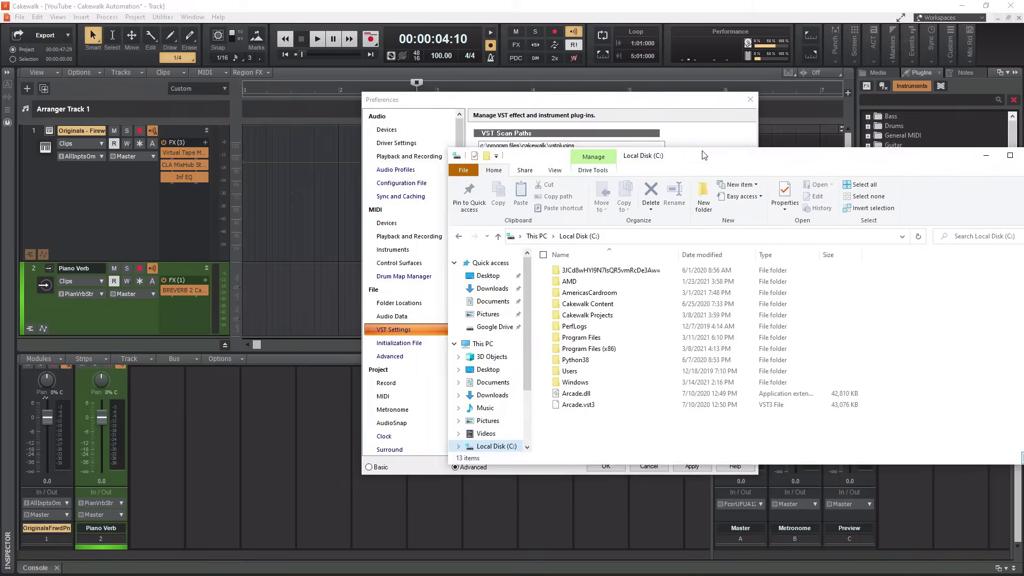
{"action": "left_click_drag", "start_coordinate": [724, 121], "coordinate": [516, 122]}
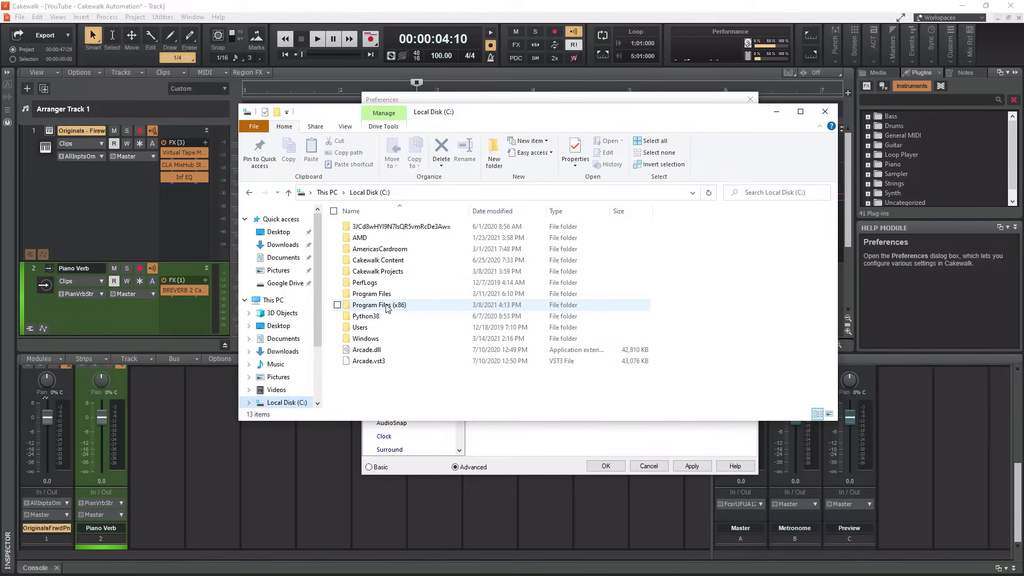
{"action": "double_click", "coordinate": [386, 306]}
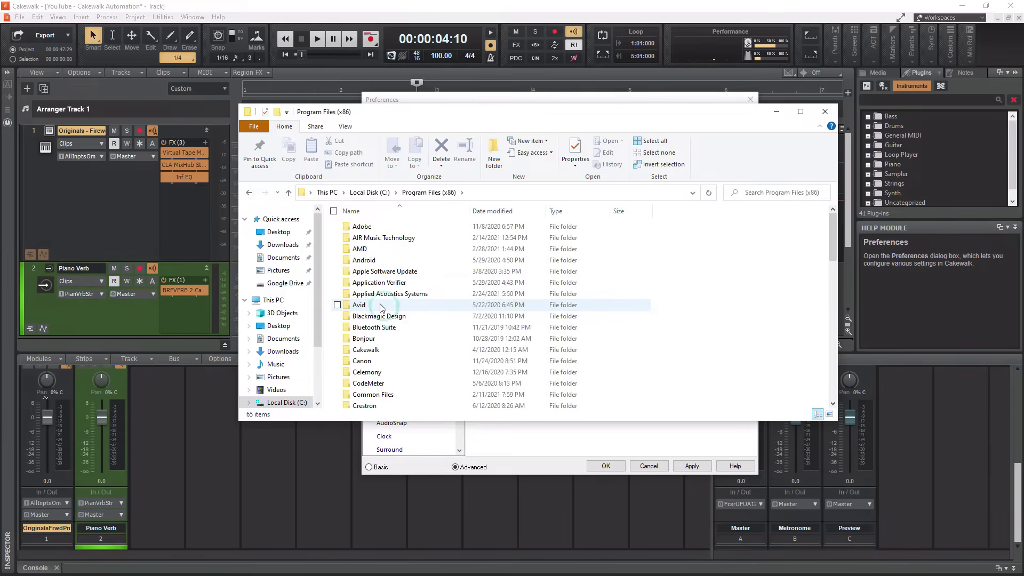
{"action": "left_click_drag", "start_coordinate": [832, 228], "coordinate": [829, 360]}
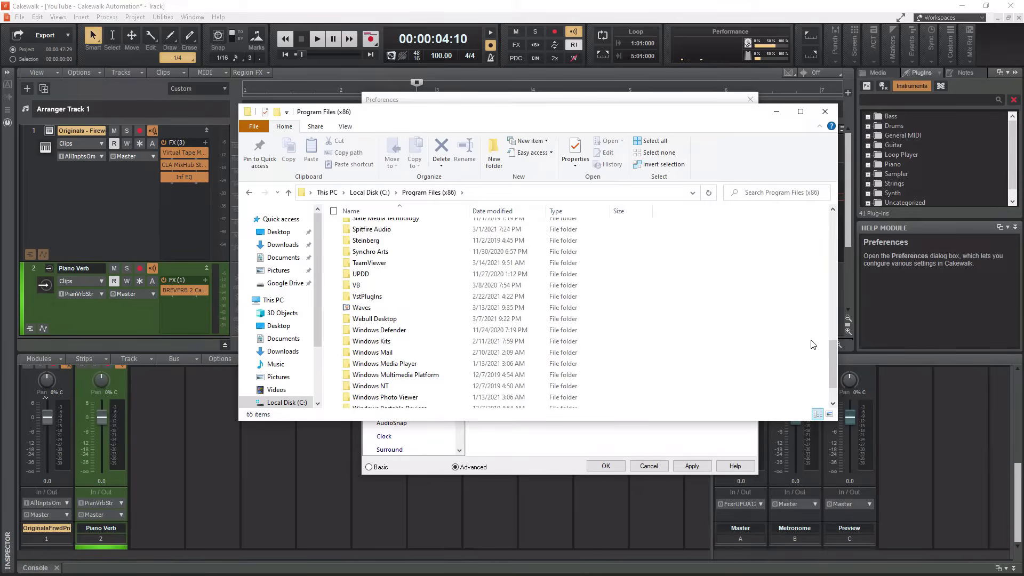
Look inside the Steinberg > VstPlugins folder in Program Files (x86).
{"action": "double_click", "coordinate": [370, 245]}
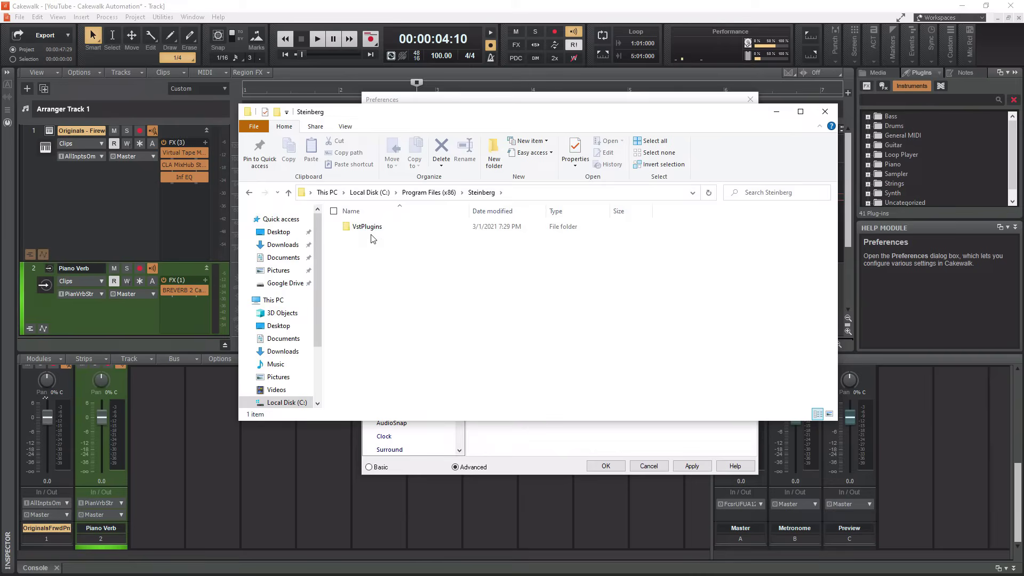
{"action": "double_click", "coordinate": [367, 227]}
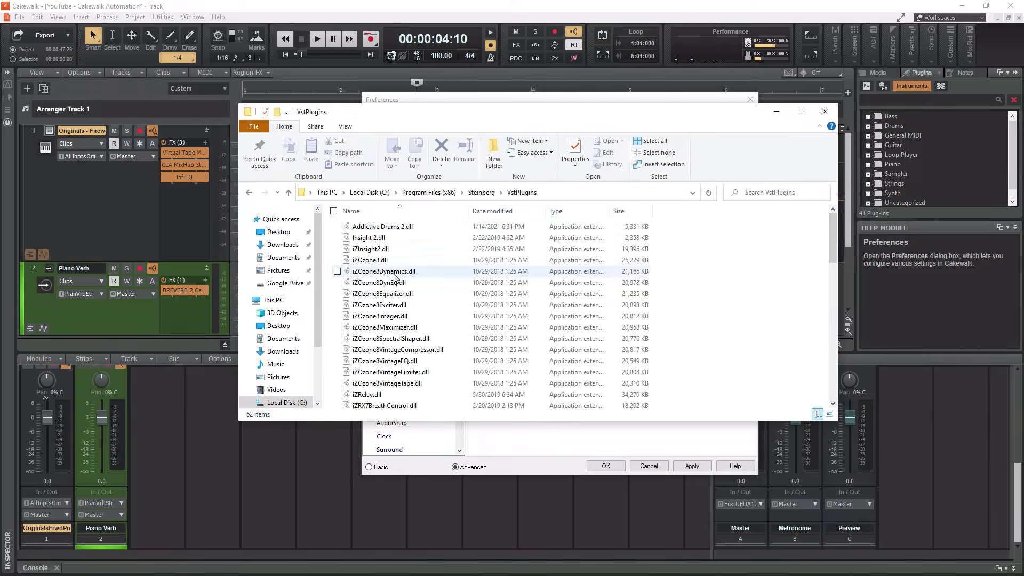
{"action": "scroll", "coordinate": [433, 312], "scroll_direction": "down", "scroll_amount": 10}
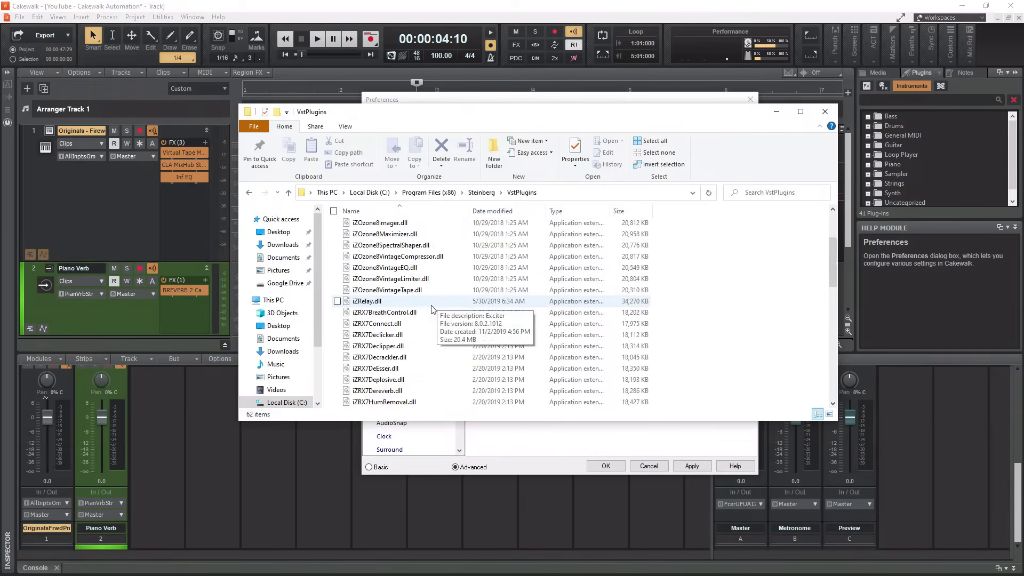
{"action": "scroll", "coordinate": [434, 316], "scroll_direction": "up", "scroll_amount": 7}
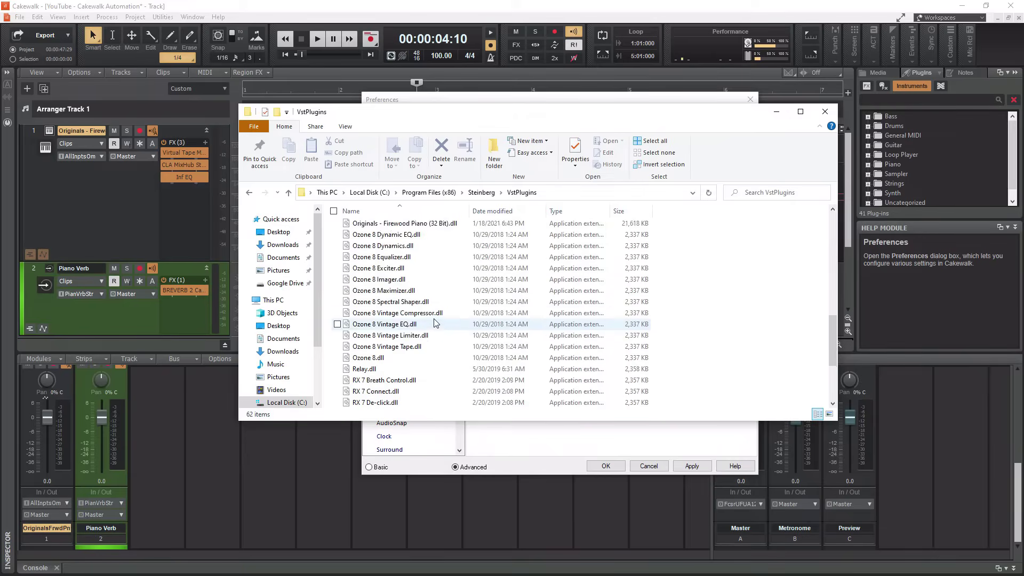
{"action": "scroll", "coordinate": [435, 319], "scroll_direction": "up", "scroll_amount": 5}
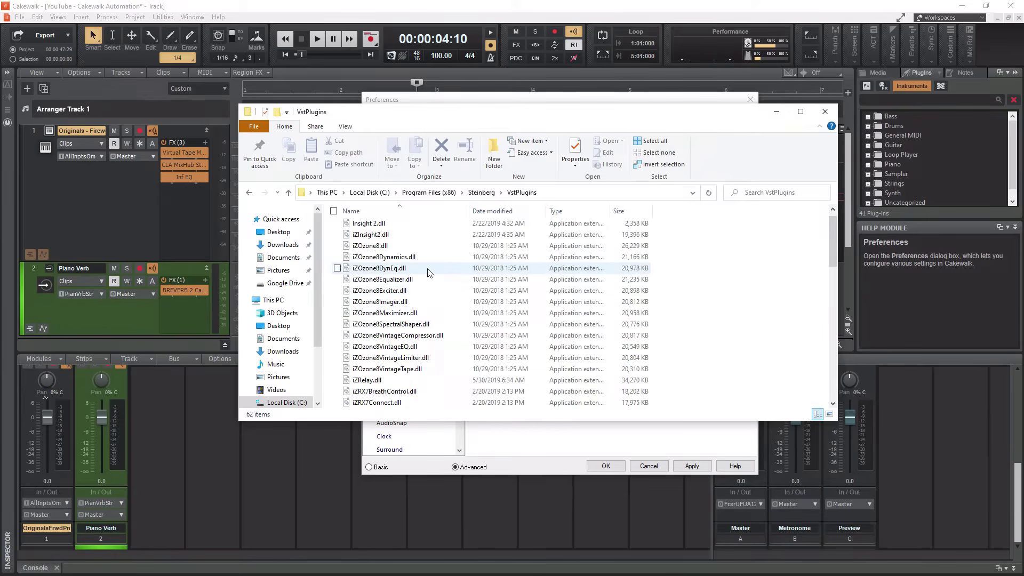
Return to Program Files (x86) and open its VstPlugIns folder, which holds only Arcade.dll.
{"action": "left_click", "coordinate": [480, 193]}
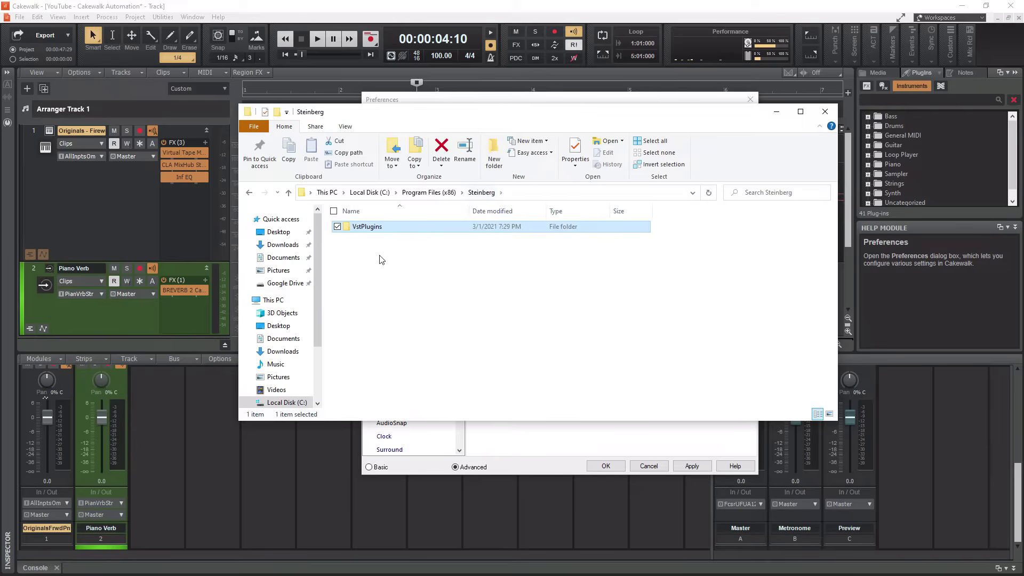
{"action": "left_click", "coordinate": [425, 192]}
{"action": "scroll", "coordinate": [397, 302], "scroll_direction": "down", "scroll_amount": 5}
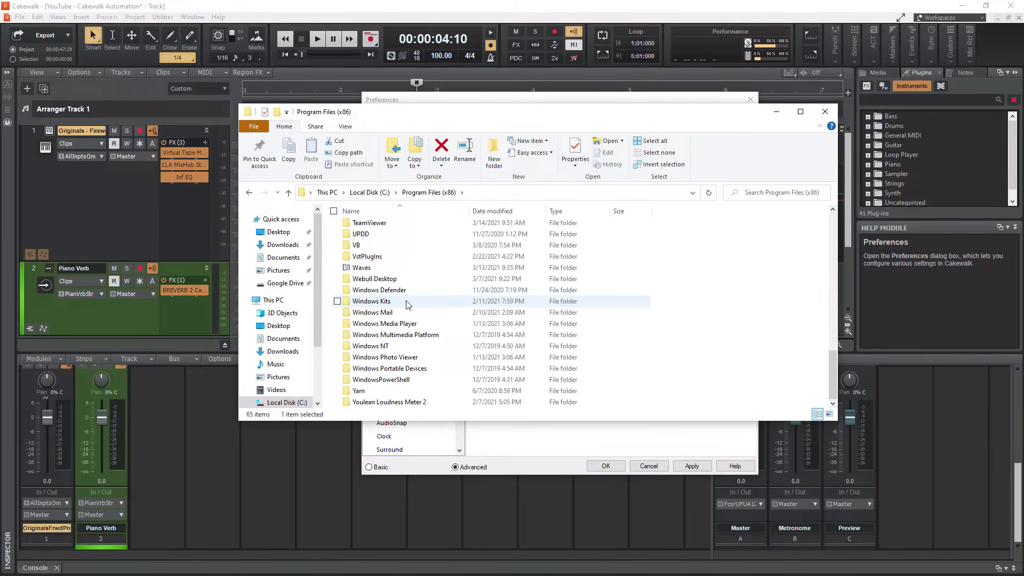
{"action": "scroll", "coordinate": [411, 299], "scroll_direction": "up", "scroll_amount": 2}
{"action": "scroll", "coordinate": [413, 302], "scroll_direction": "down", "scroll_amount": 2}
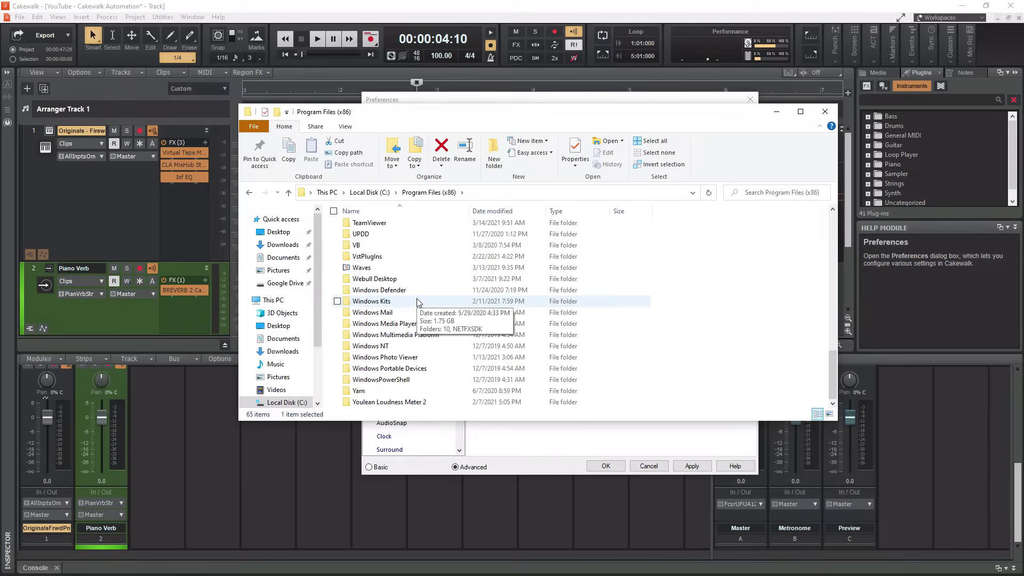
{"action": "double_click", "coordinate": [370, 258]}
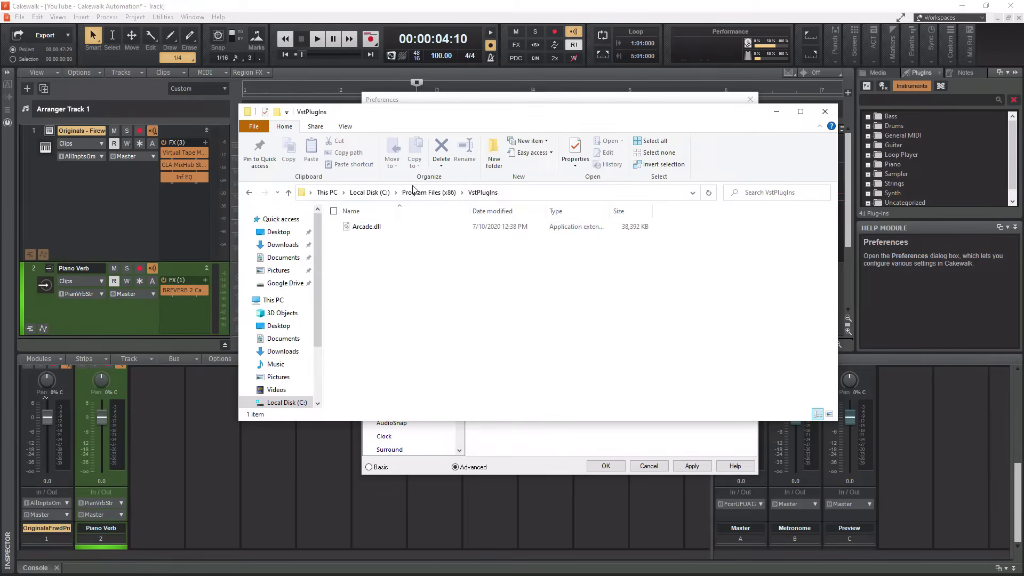
{"action": "left_click_drag", "start_coordinate": [418, 113], "coordinate": [415, 245]}
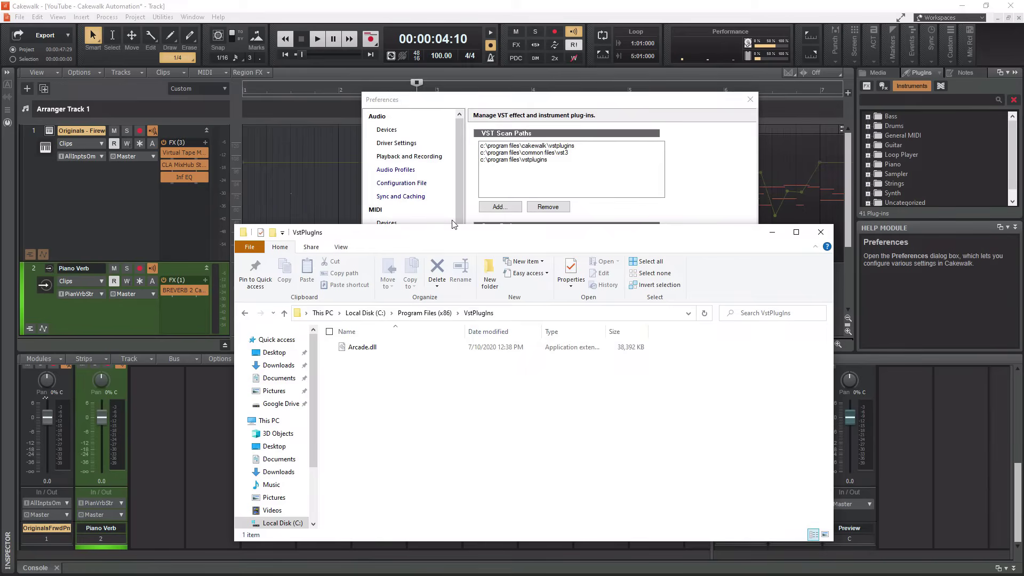
Bring Cakewalk's Preferences dialog back in front of the Explorer window.
{"action": "left_click", "coordinate": [423, 222]}
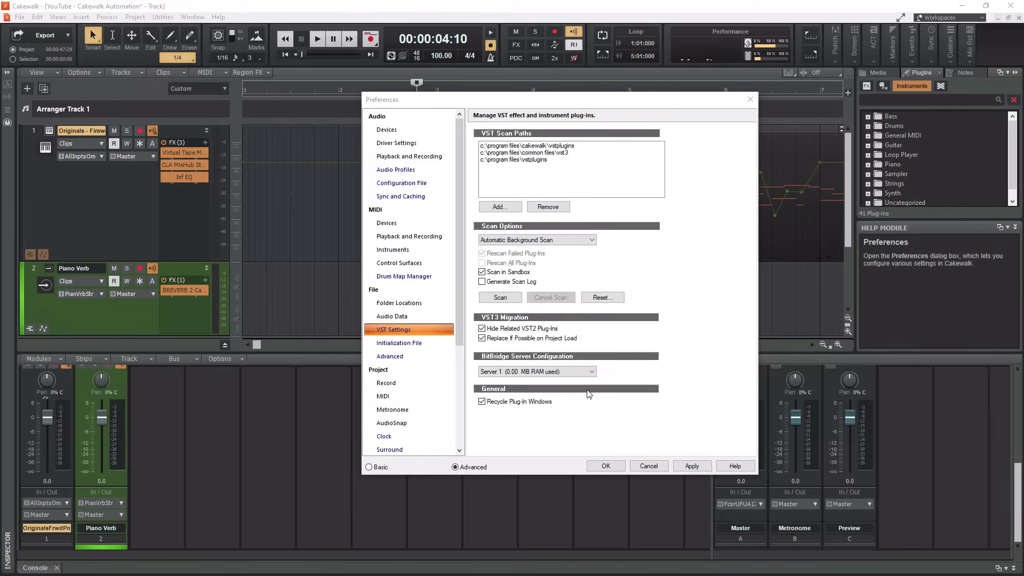
Apply the VST settings and close Preferences to see the Originals and Piano Verb tracks.
{"action": "left_click", "coordinate": [690, 467]}
{"action": "left_click", "coordinate": [604, 466]}
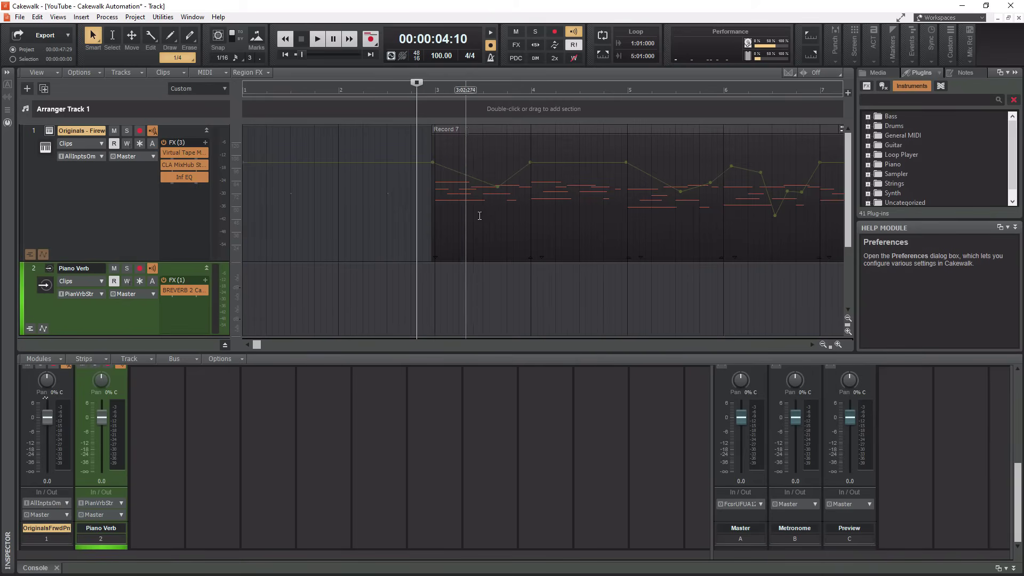
Switch the Plugins browser to Audio FX and drag Distortion > MSaturator onto the Originals track.
{"action": "left_click", "coordinate": [921, 72]}
{"action": "left_click", "coordinate": [932, 180]}
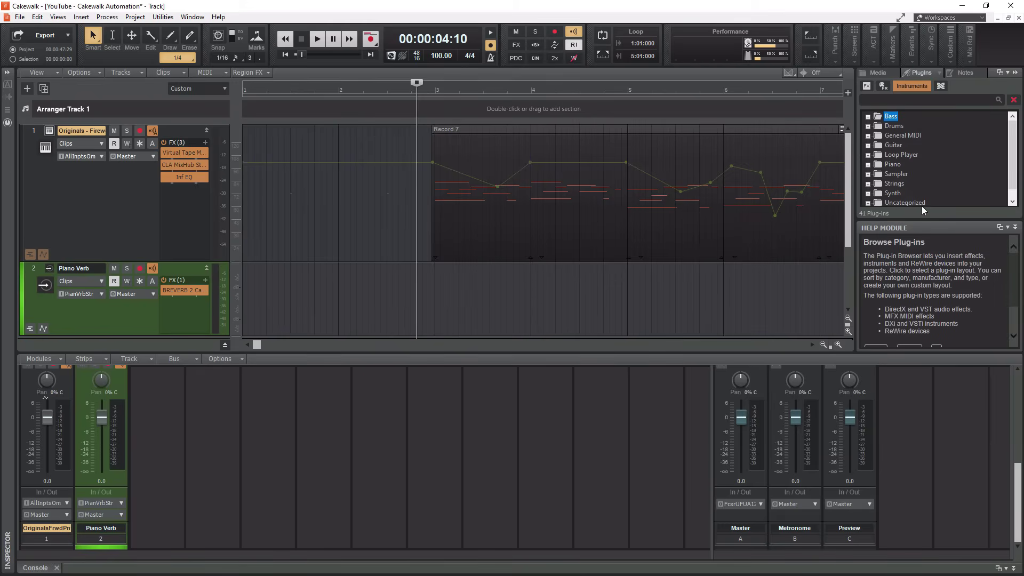
{"action": "left_click_drag", "start_coordinate": [920, 220], "coordinate": [921, 269]}
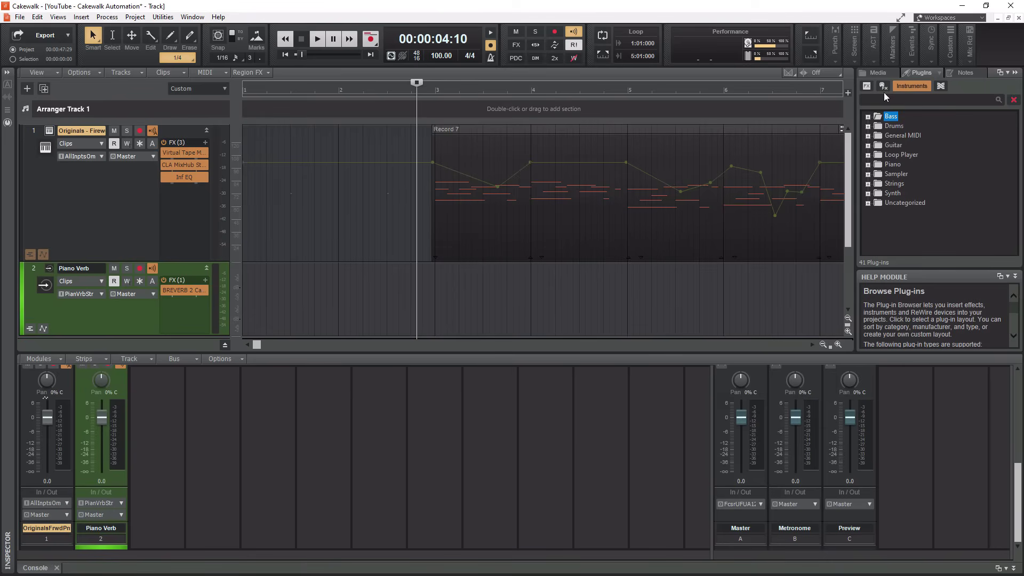
{"action": "left_click", "coordinate": [868, 88]}
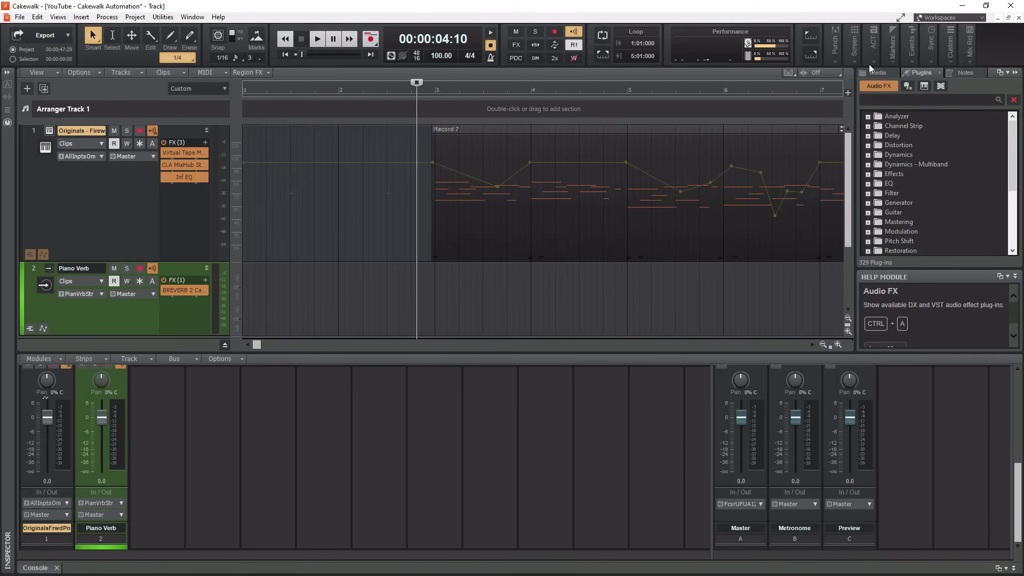
{"action": "scroll", "coordinate": [910, 166], "scroll_direction": "down", "scroll_amount": 3}
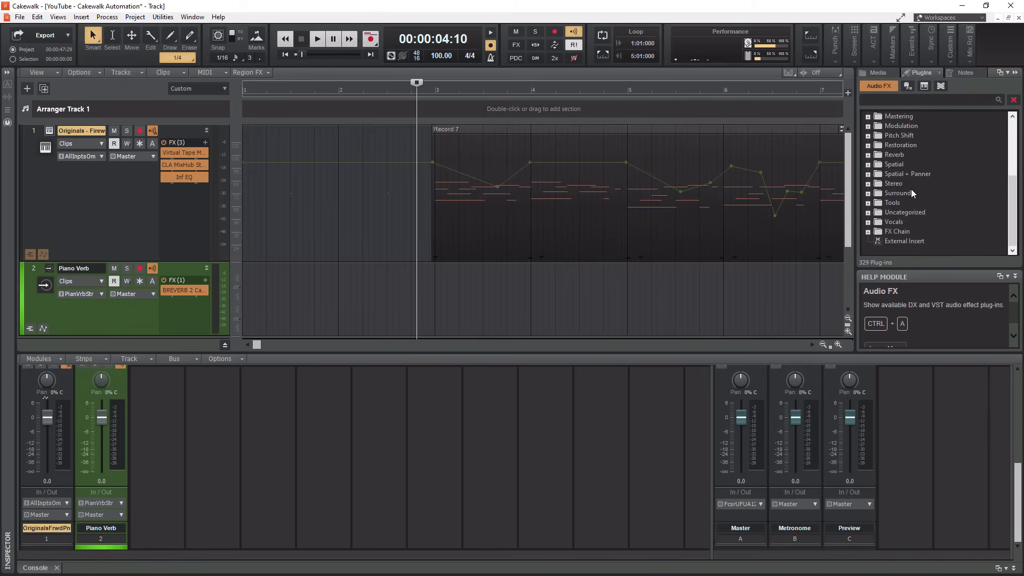
{"action": "scroll", "coordinate": [911, 189], "scroll_direction": "up", "scroll_amount": 3}
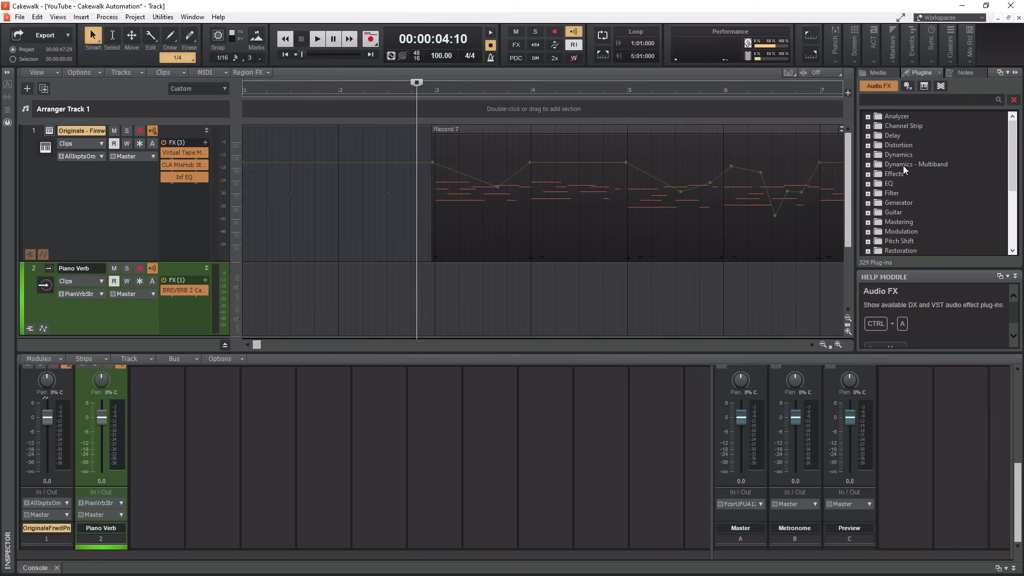
{"action": "left_click", "coordinate": [868, 145]}
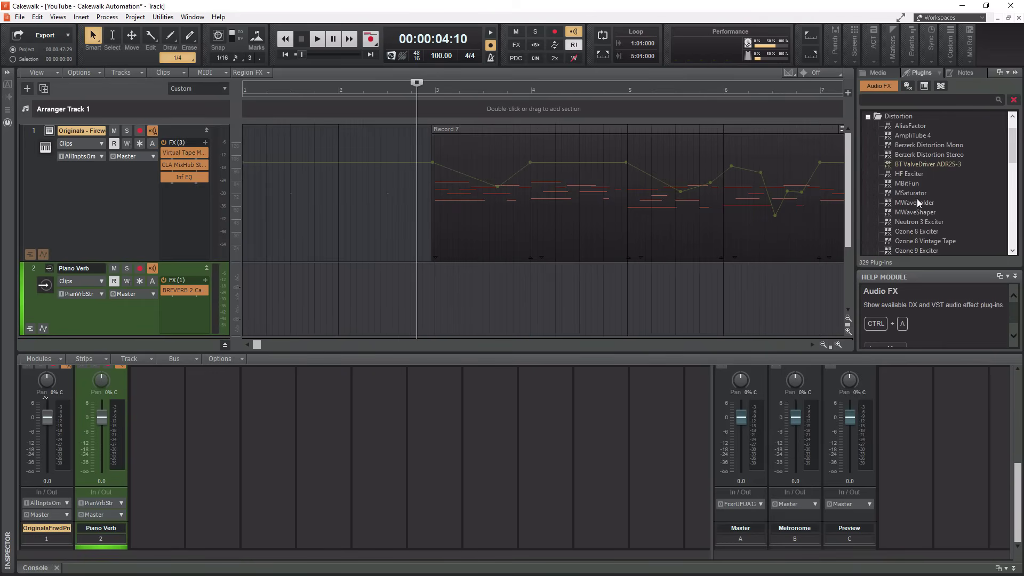
{"action": "left_click_drag", "start_coordinate": [911, 195], "coordinate": [185, 207]}
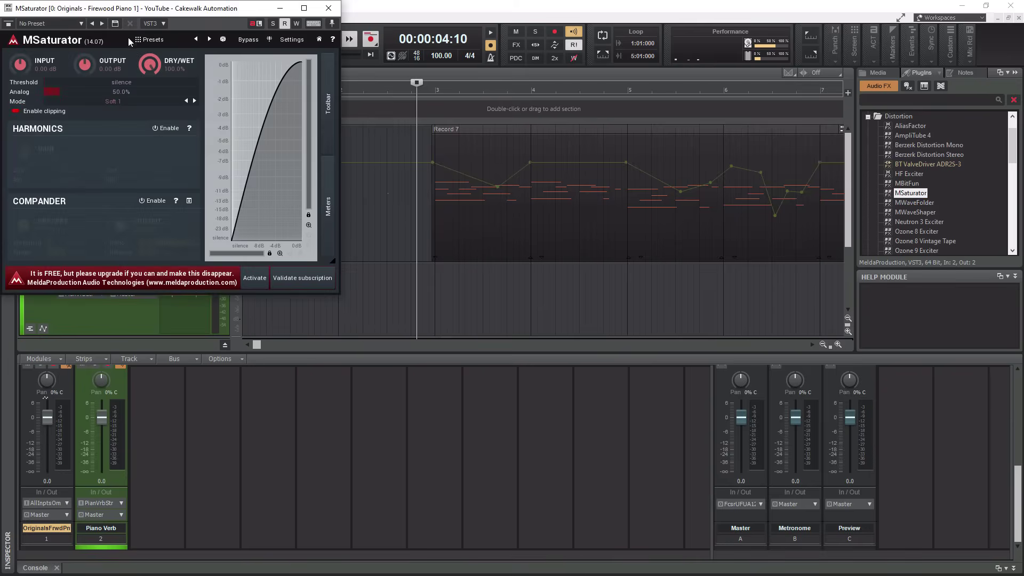
Close MSaturator's window, delete it from the Originals FX bin, and filter the browser to Instruments.
{"action": "left_click_drag", "start_coordinate": [138, 9], "coordinate": [240, 116]}
{"action": "left_click", "coordinate": [435, 116]}
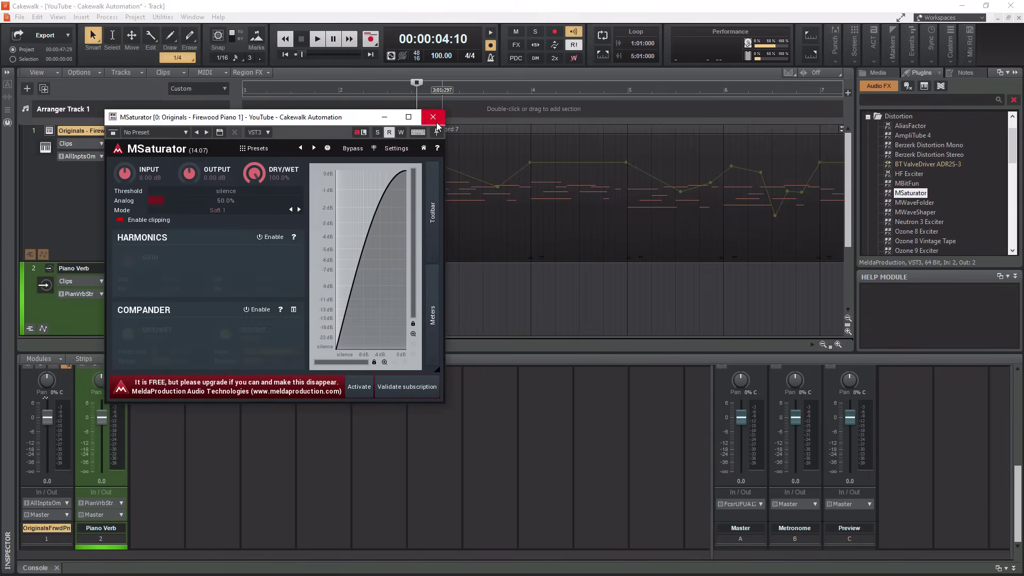
{"action": "right_click", "coordinate": [200, 189]}
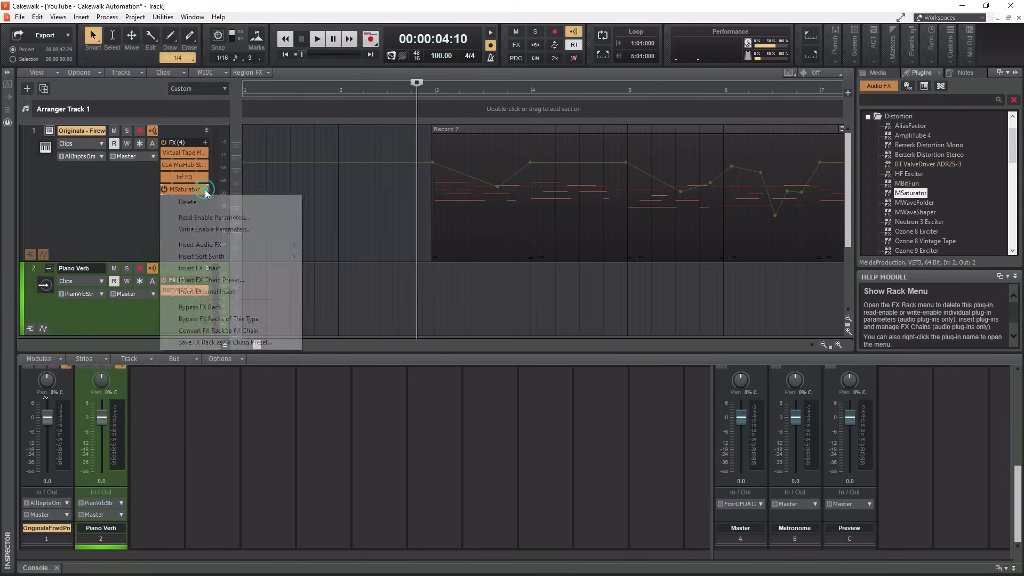
{"action": "left_click", "coordinate": [184, 200]}
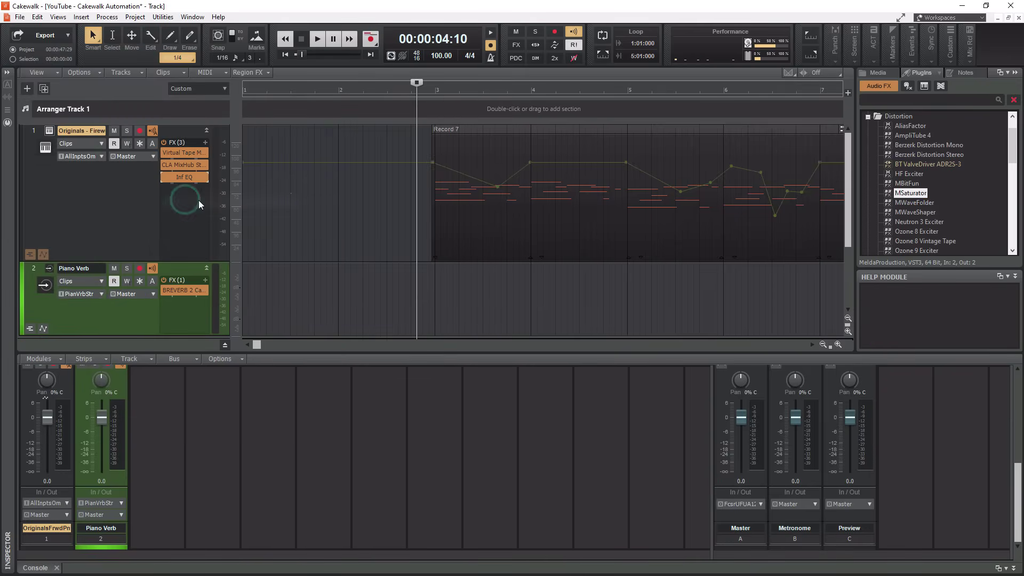
{"action": "left_click", "coordinate": [925, 89]}
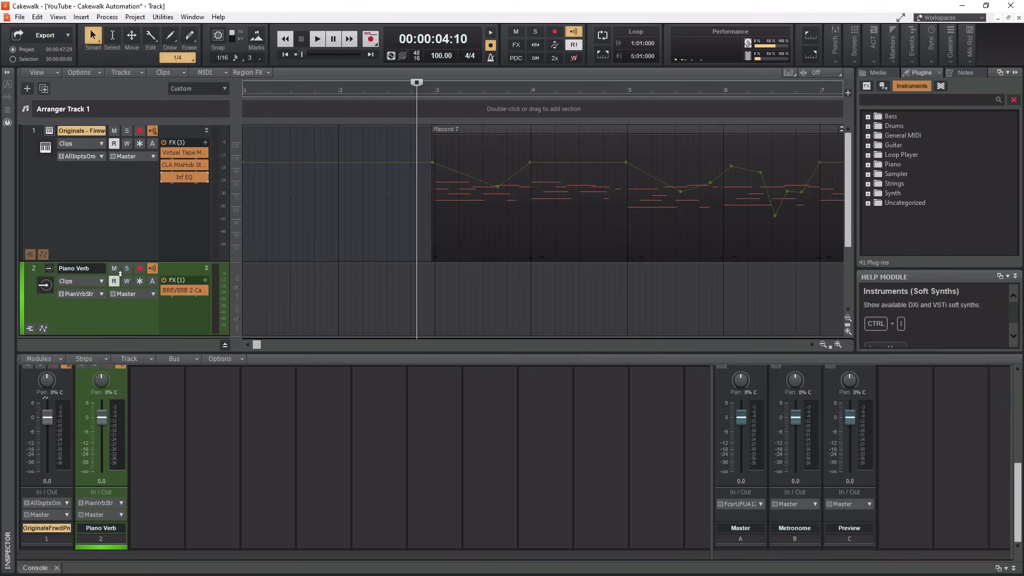
Drag Piano > TruePianos Cakewalk into the track pane as a simple instrument track.
{"action": "scroll", "coordinate": [178, 272], "scroll_direction": "down", "scroll_amount": 4}
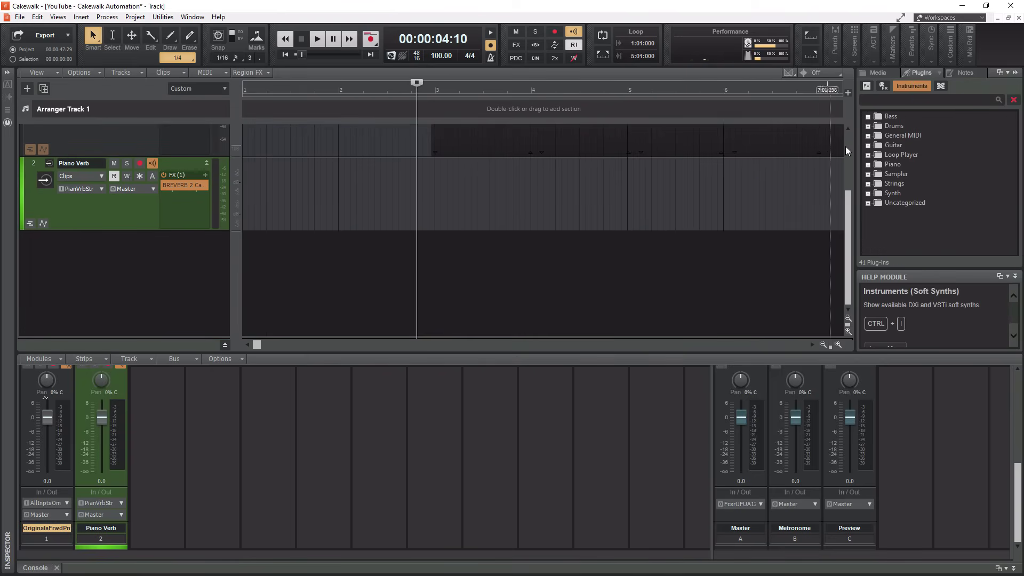
{"action": "left_click", "coordinate": [867, 165]}
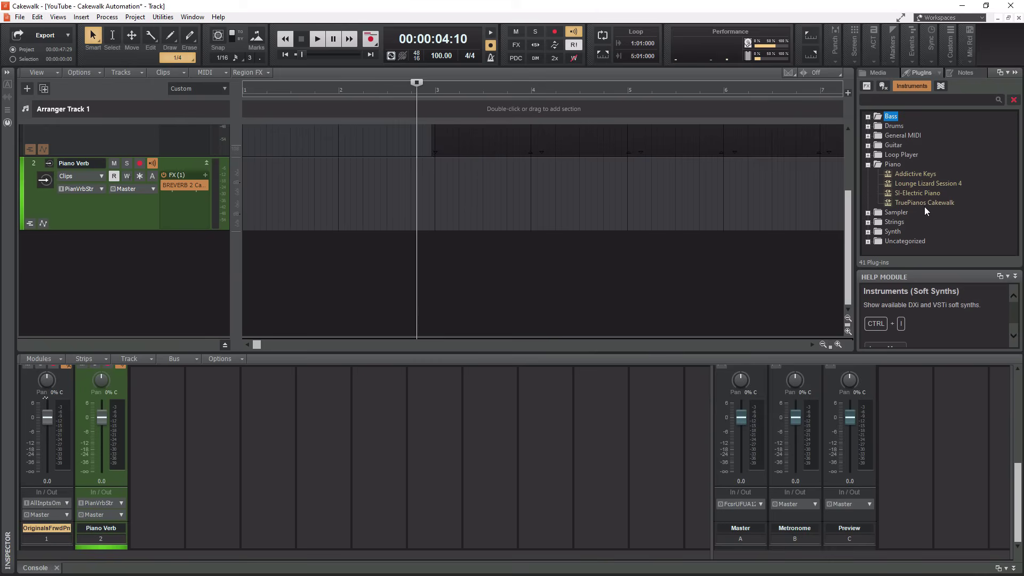
{"action": "left_click_drag", "start_coordinate": [926, 205], "coordinate": [98, 270]}
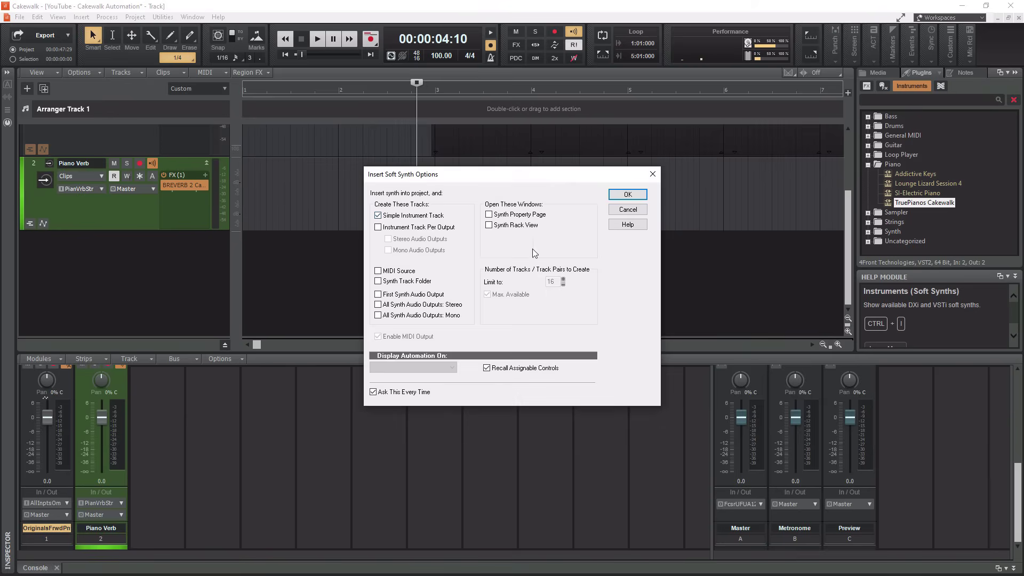
{"action": "left_click", "coordinate": [624, 195]}
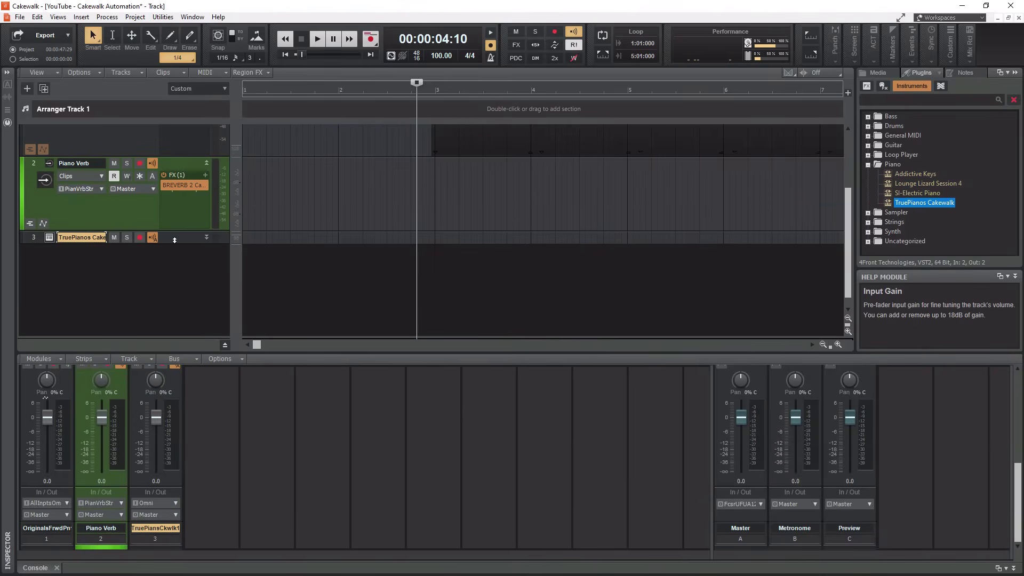
Expand the new track 3 and open then close the TruePianos synth window.
{"action": "double_click", "coordinate": [178, 238]}
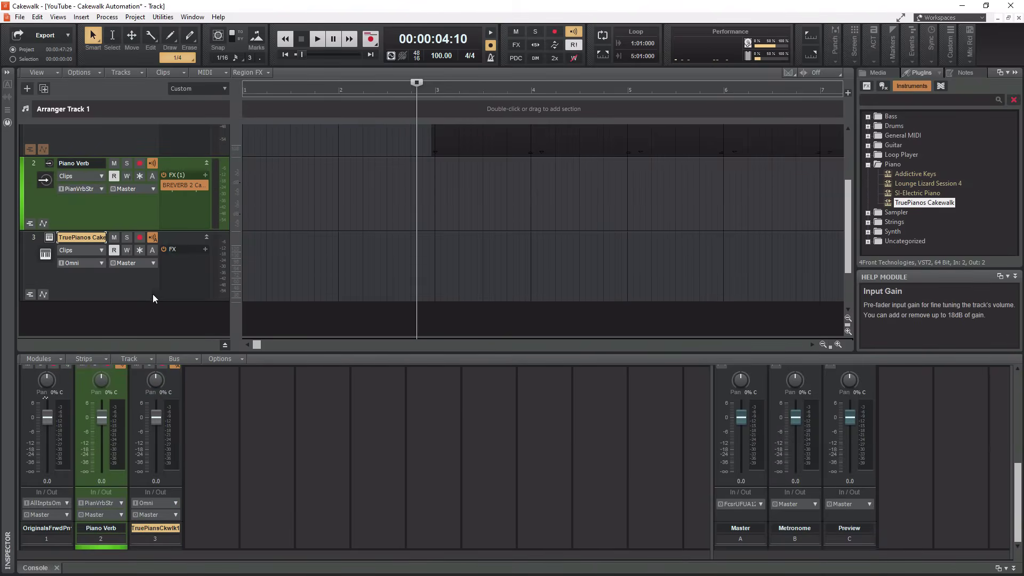
{"action": "left_click", "coordinate": [48, 238]}
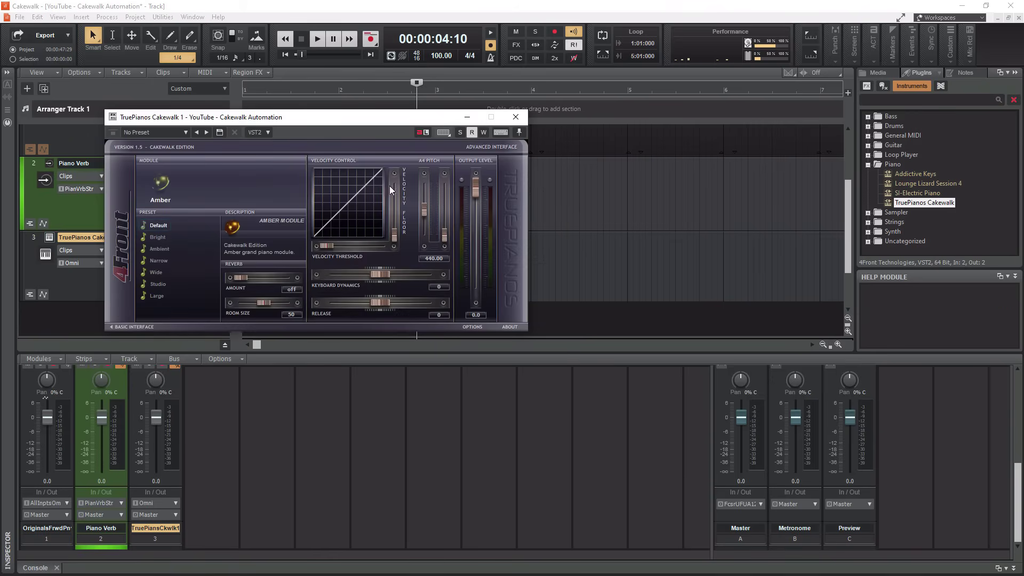
{"action": "left_click", "coordinate": [515, 116]}
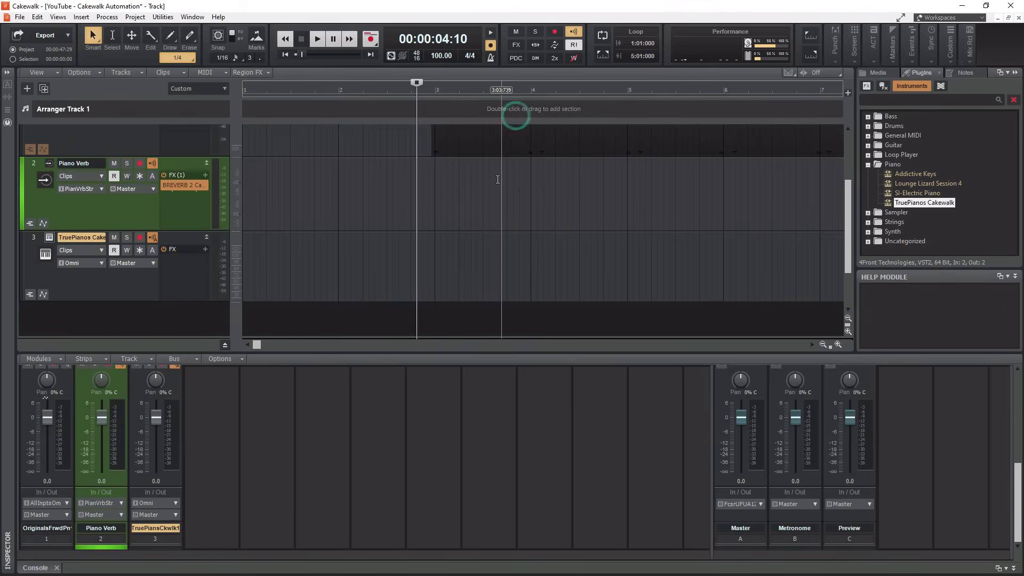